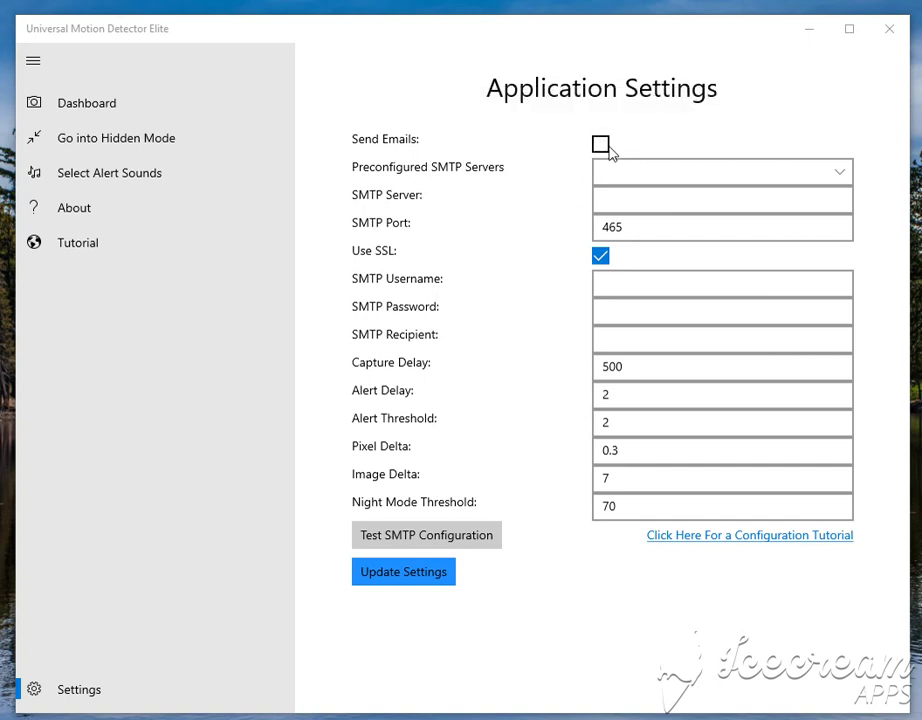
Step: Turn on email alerts and apply the Gmail SMTP preset (smtp.gmail.com, port 465, SSL)
{"action": "left_click", "coordinate": [606, 148]}
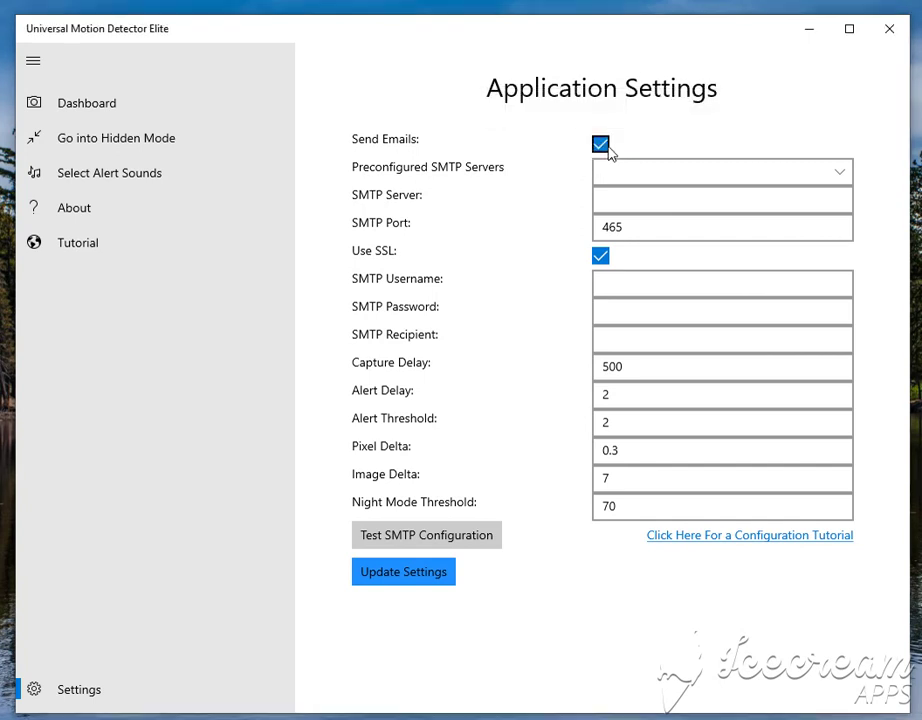
{"action": "left_click", "coordinate": [842, 178]}
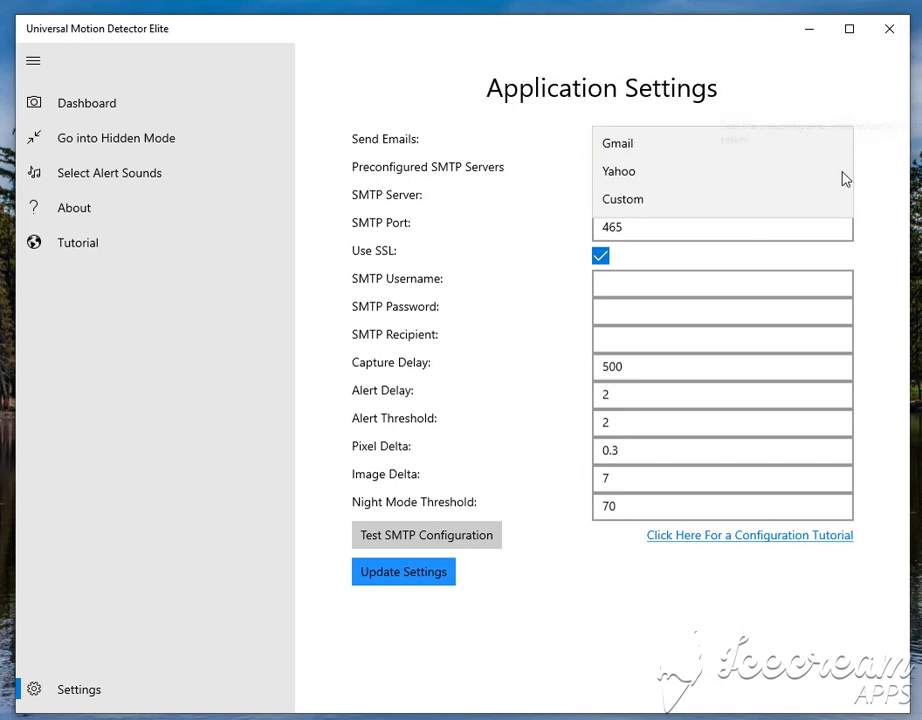
{"action": "left_click", "coordinate": [792, 148]}
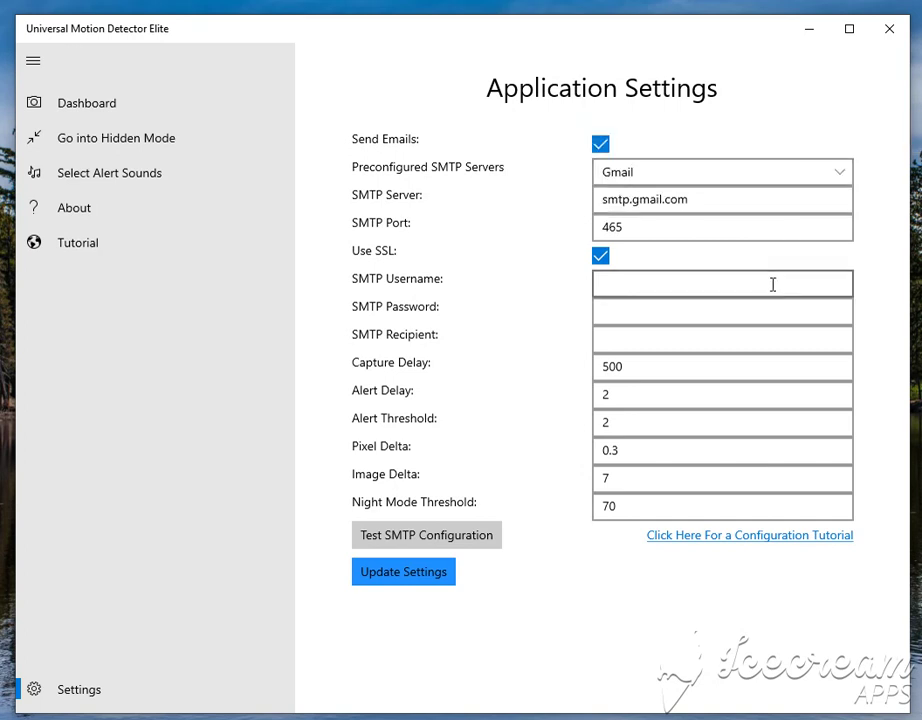
Step: Fill in the SMTP username, the account password and the recipient e-mail address
{"action": "left_click", "coordinate": [636, 286]}
{"action": "type", "text": "email@gami"}
{"action": "key", "text": "BackSpace"}
{"action": "key", "text": "BackSpace"}
{"action": "key", "text": "BackSpace"}
{"action": "type", "text": "mail.com"}
{"action": "key", "text": "Tab"}
{"action": "type", "text": "•"}
{"action": "key", "text": "BackSpace"}
{"action": "type", "text": "••••••••"}
{"action": "key", "text": "Tab"}
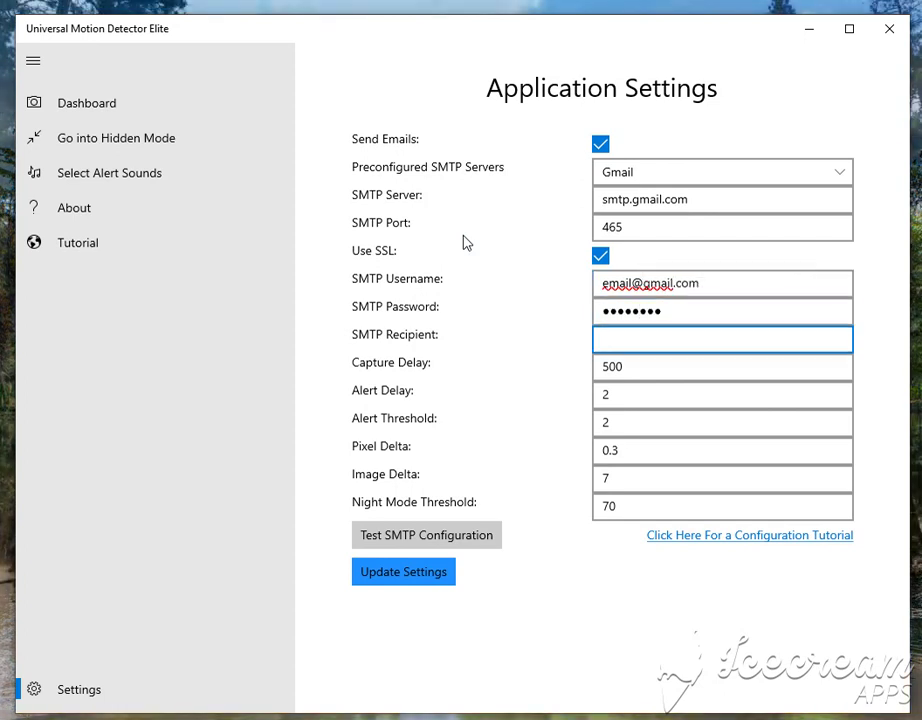
{"action": "type", "text": "email@gam"}
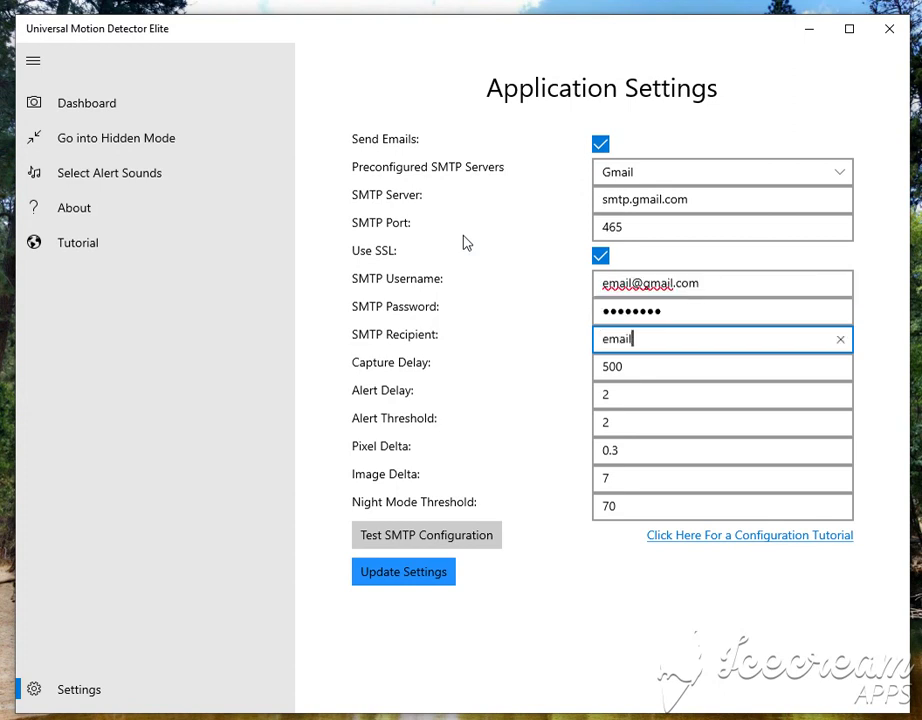
{"action": "key", "text": "BackSpace"}
{"action": "key", "text": "BackSpace"}
{"action": "type", "text": "mail.com"}
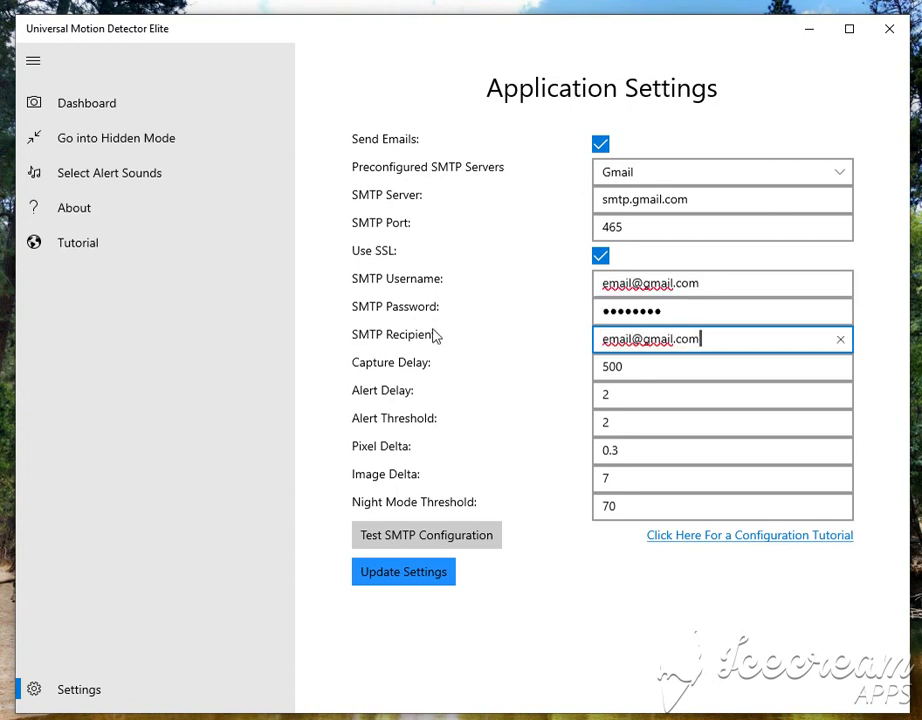
{"action": "left_click_drag", "start_coordinate": [739, 340], "coordinate": [570, 346]}
{"action": "left_click", "coordinate": [570, 346]}
{"action": "left_click", "coordinate": [621, 282]}
{"action": "double_click", "coordinate": [621, 282]}
{"action": "left_click", "coordinate": [610, 339]}
{"action": "double_click", "coordinate": [610, 339]}
{"action": "left_click", "coordinate": [737, 340]}
{"action": "left_click", "coordinate": [755, 180]}
{"action": "left_click", "coordinate": [750, 202]}
{"action": "left_click", "coordinate": [770, 180]}
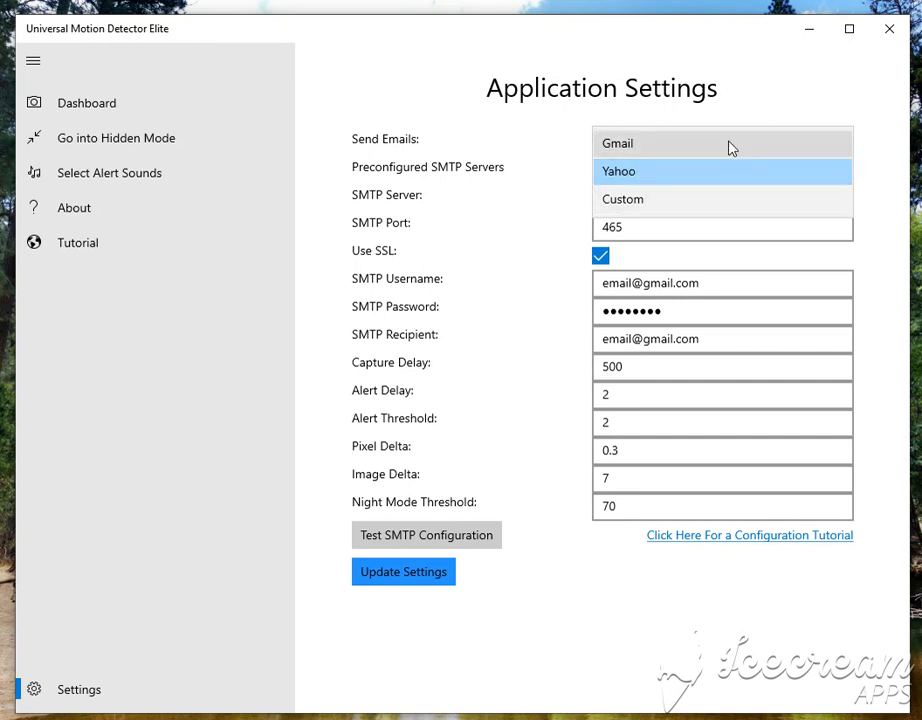
{"action": "left_click", "coordinate": [730, 146]}
{"action": "left_click", "coordinate": [605, 340]}
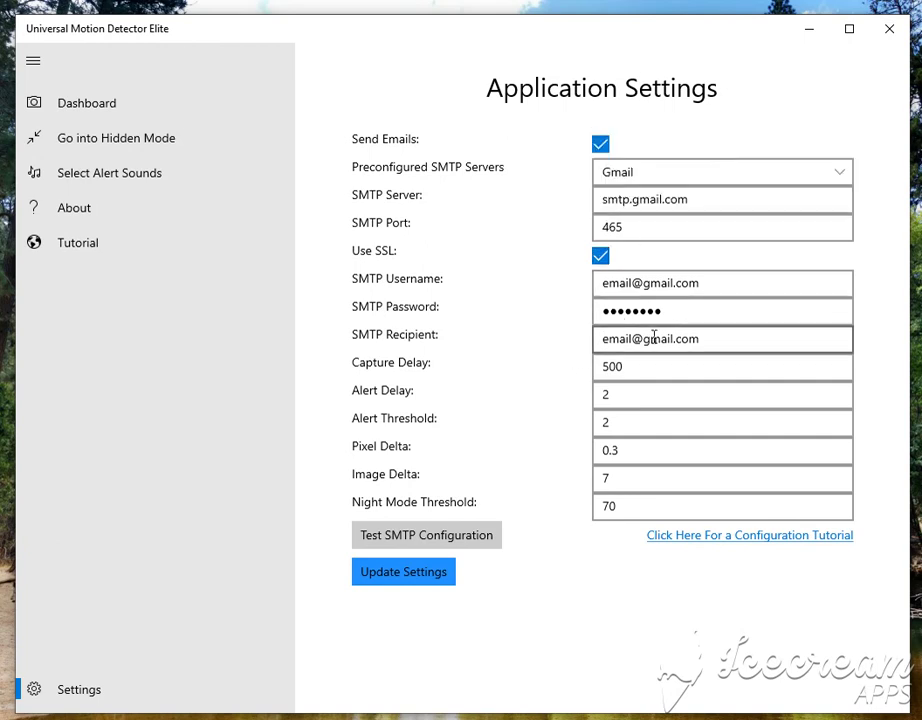
{"action": "left_click", "coordinate": [678, 366]}
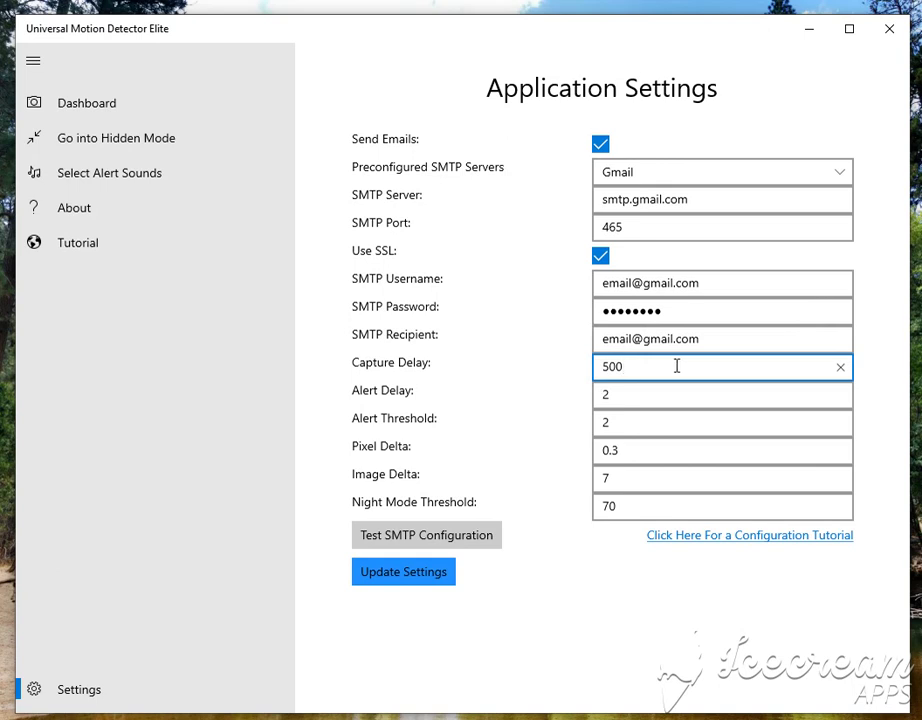
{"action": "double_click", "coordinate": [677, 366]}
{"action": "left_click", "coordinate": [552, 372]}
{"action": "left_click", "coordinate": [646, 378]}
{"action": "left_click", "coordinate": [619, 398]}
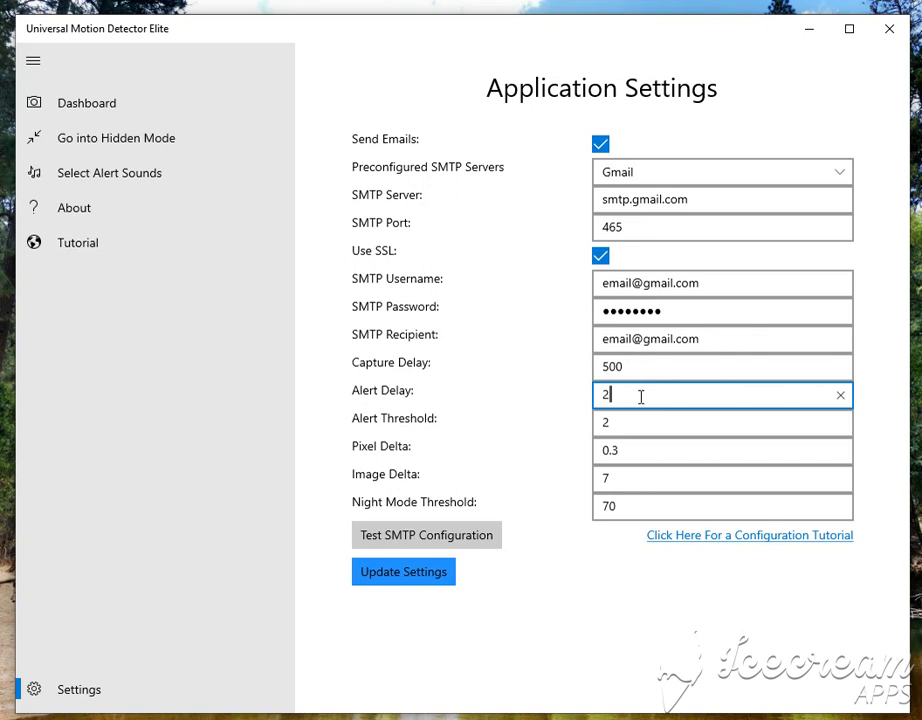
{"action": "left_click", "coordinate": [582, 407]}
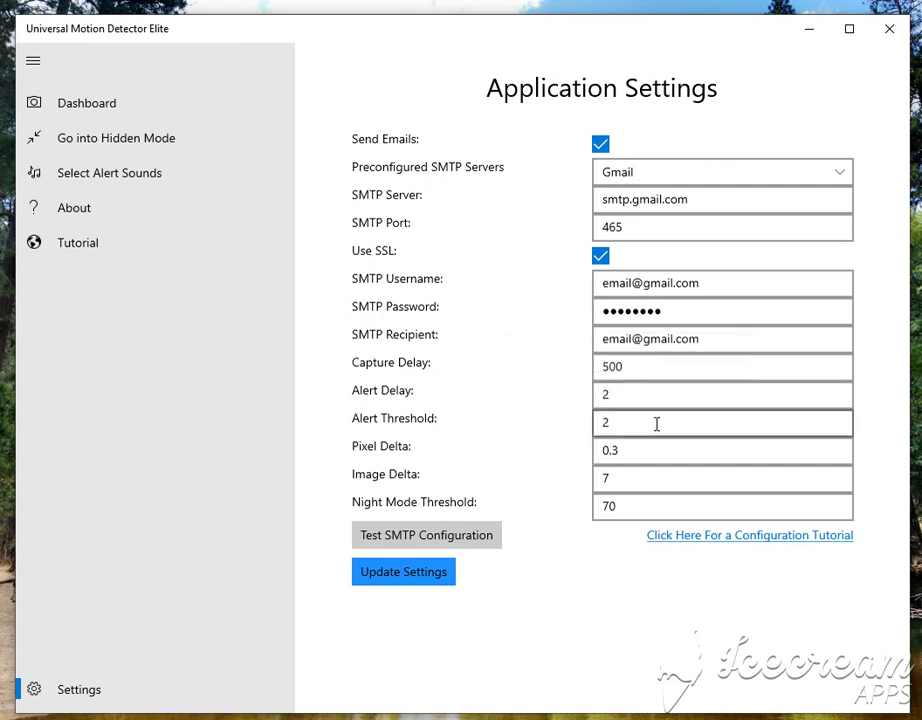
{"action": "double_click", "coordinate": [640, 424]}
{"action": "left_click", "coordinate": [676, 427]}
{"action": "left_click", "coordinate": [669, 455]}
{"action": "left_click", "coordinate": [653, 488]}
{"action": "left_click", "coordinate": [640, 448]}
{"action": "left_click", "coordinate": [640, 486]}
{"action": "left_click", "coordinate": [639, 502]}
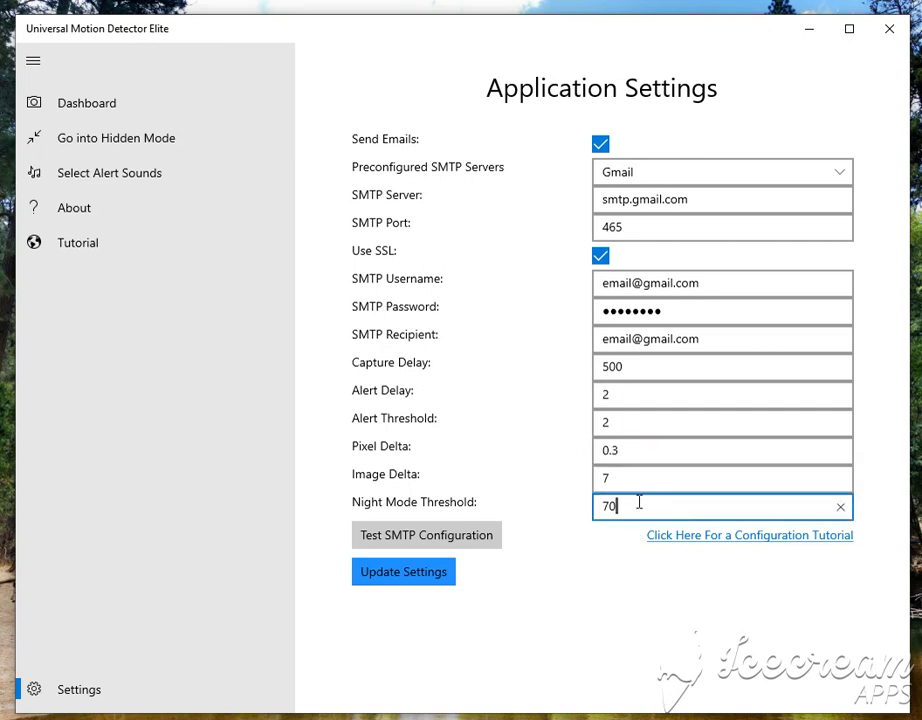
{"action": "left_click", "coordinate": [654, 455]}
{"action": "left_click", "coordinate": [650, 482]}
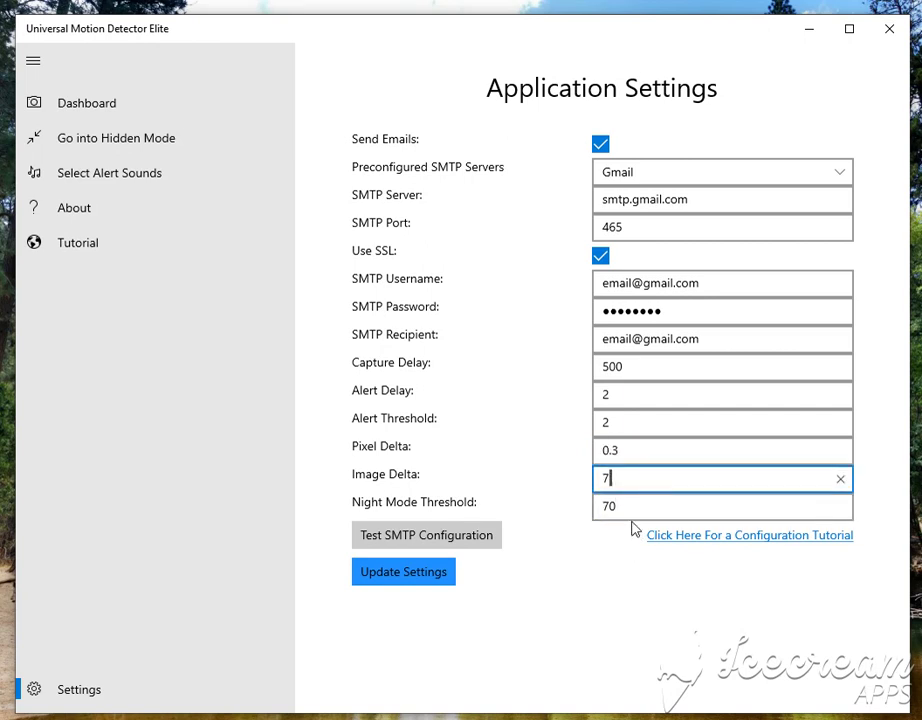
{"action": "left_click", "coordinate": [634, 510]}
{"action": "left_click", "coordinate": [634, 486]}
{"action": "left_click", "coordinate": [645, 454]}
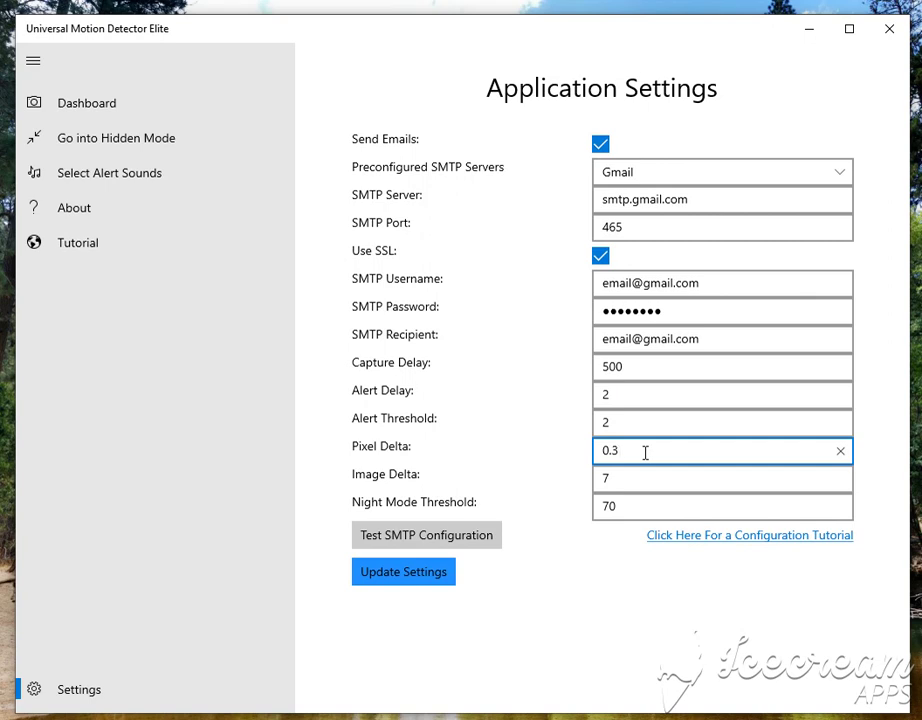
{"action": "left_click_drag", "start_coordinate": [645, 453], "coordinate": [624, 449]}
{"action": "left_click", "coordinate": [599, 446]}
{"action": "left_click", "coordinate": [624, 449]}
{"action": "left_click", "coordinate": [629, 483]}
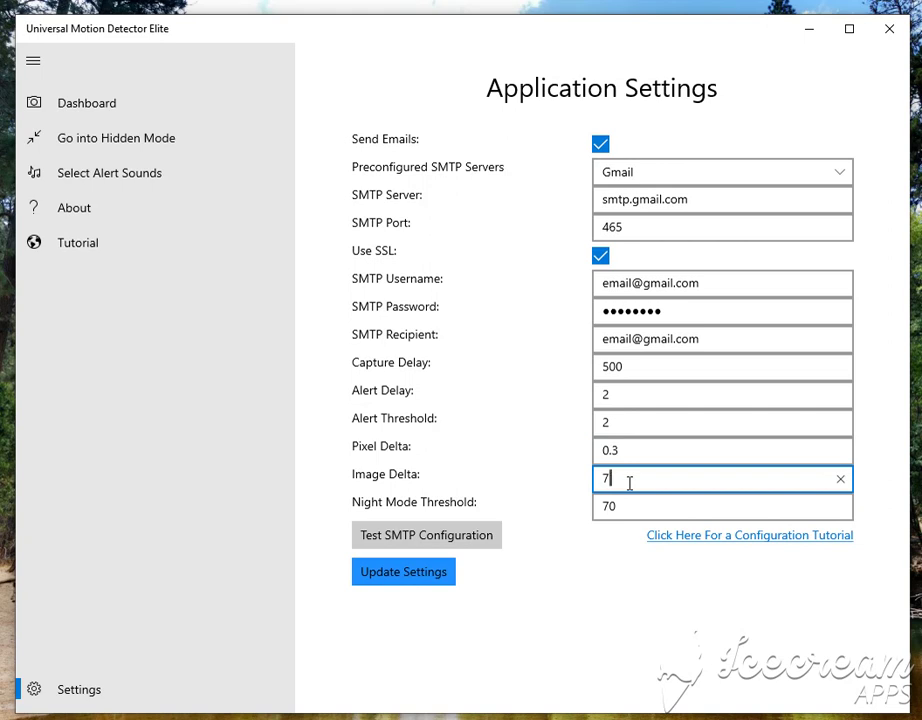
{"action": "double_click", "coordinate": [631, 483]}
{"action": "left_click", "coordinate": [652, 483]}
{"action": "left_click", "coordinate": [576, 494]}
{"action": "mouse_move", "coordinate": [632, 476]}
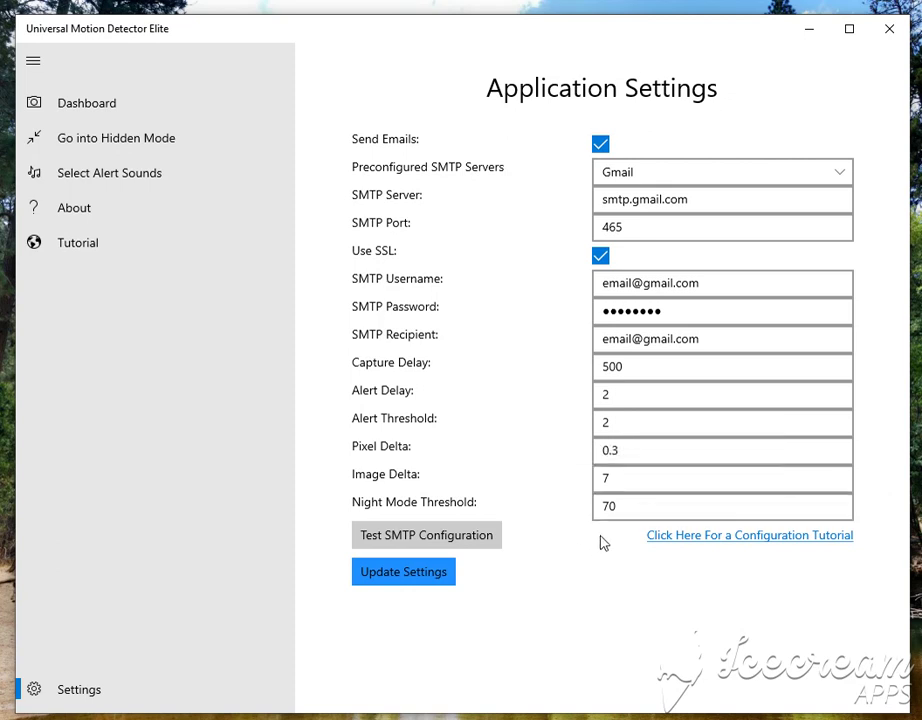
{"action": "left_click", "coordinate": [638, 504]}
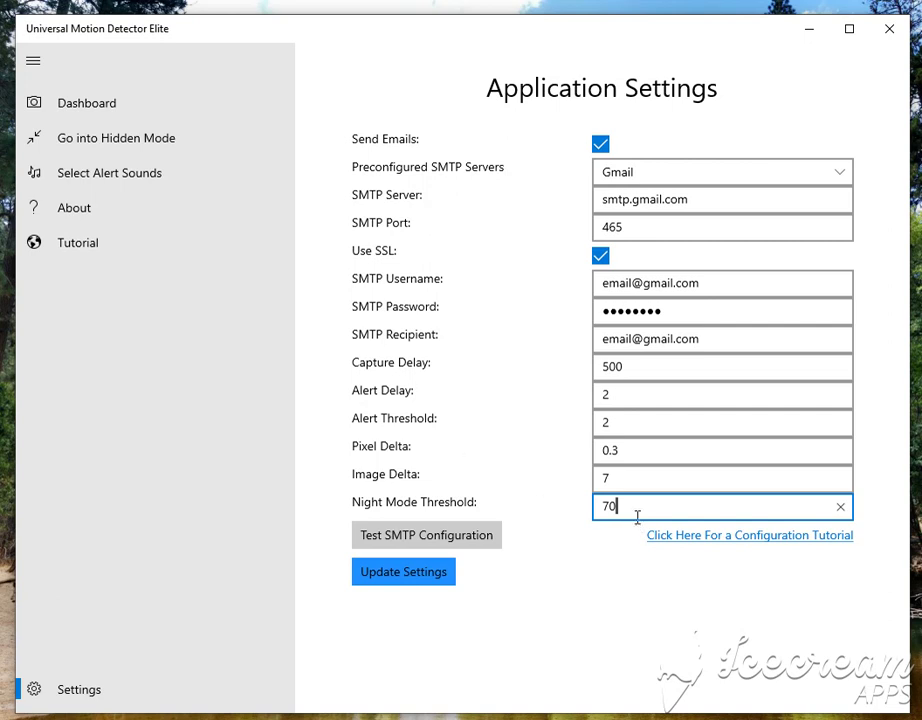
Step: Show the About page with the developer's bio and links, dismissing the rate-the-app prompt
{"action": "mouse_move", "coordinate": [627, 510]}
{"action": "left_click", "coordinate": [259, 210]}
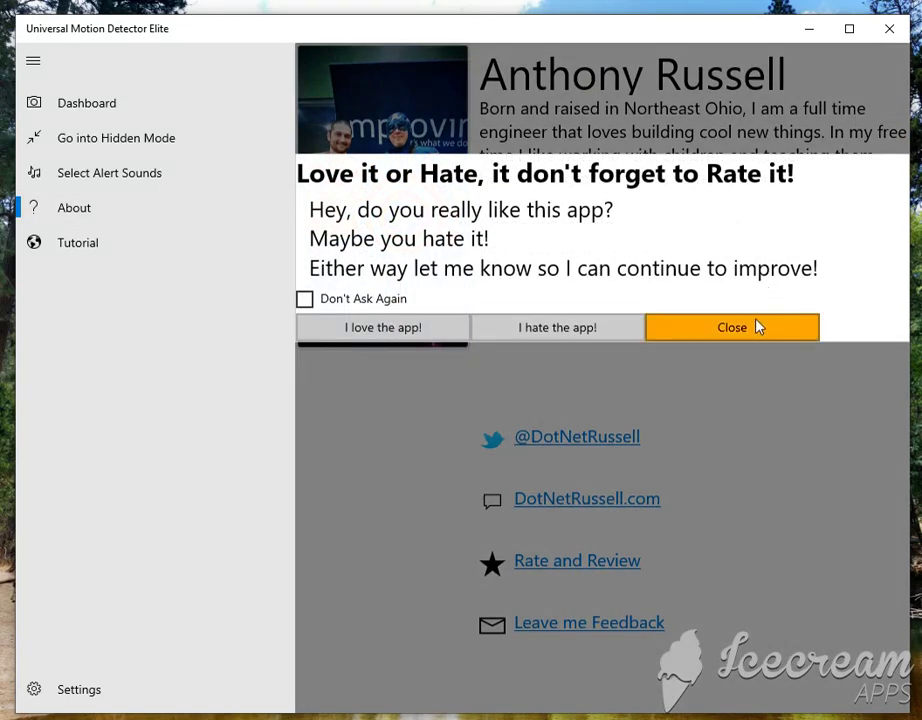
{"action": "left_click", "coordinate": [757, 327]}
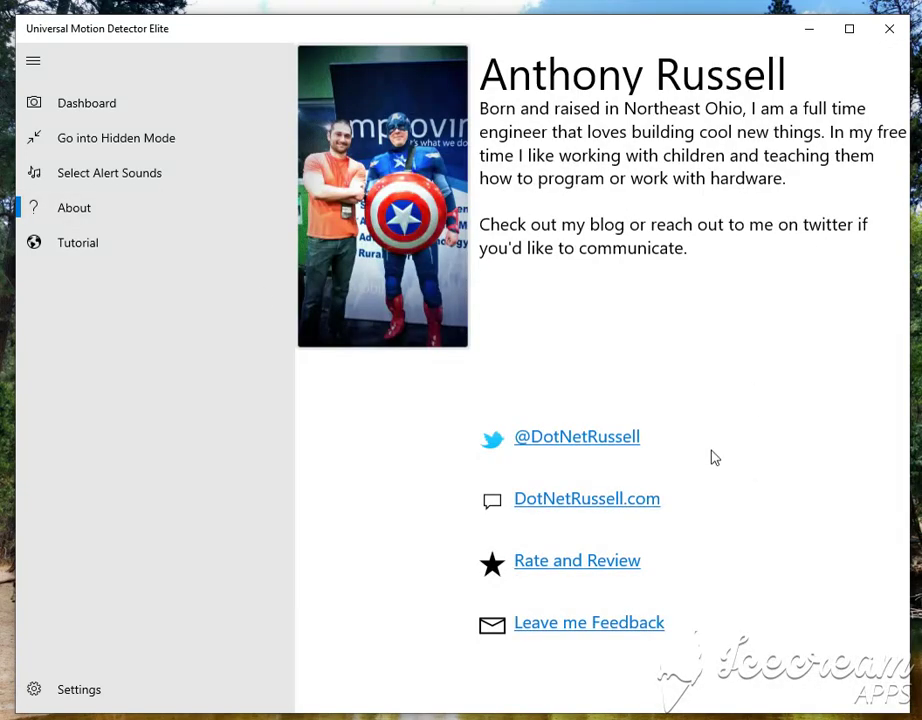